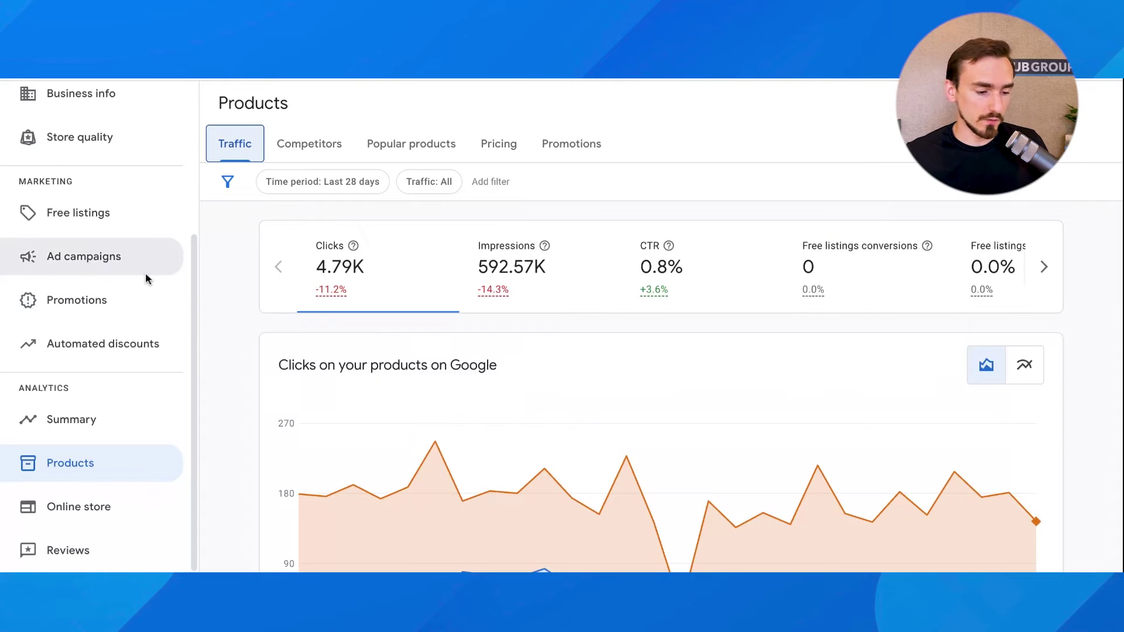
Inspect the Traffic report's time period and traffic source filters without changing them.
{"action": "left_click", "coordinate": [145, 272]}
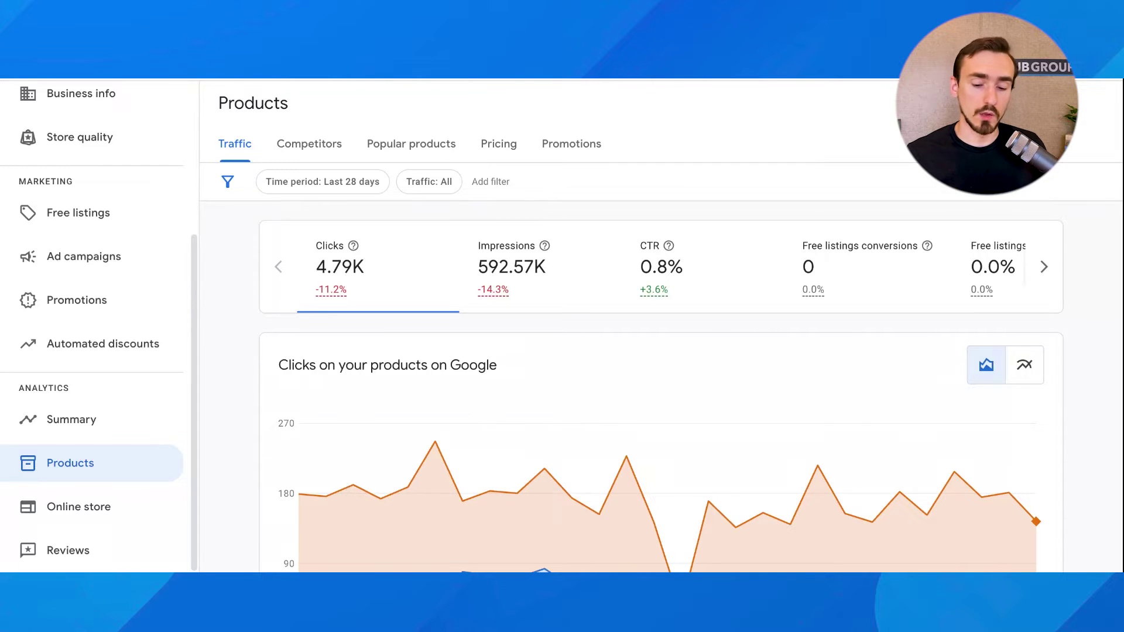
{"action": "scroll", "coordinate": [223, 281], "scroll_direction": "down", "scroll_amount": 5}
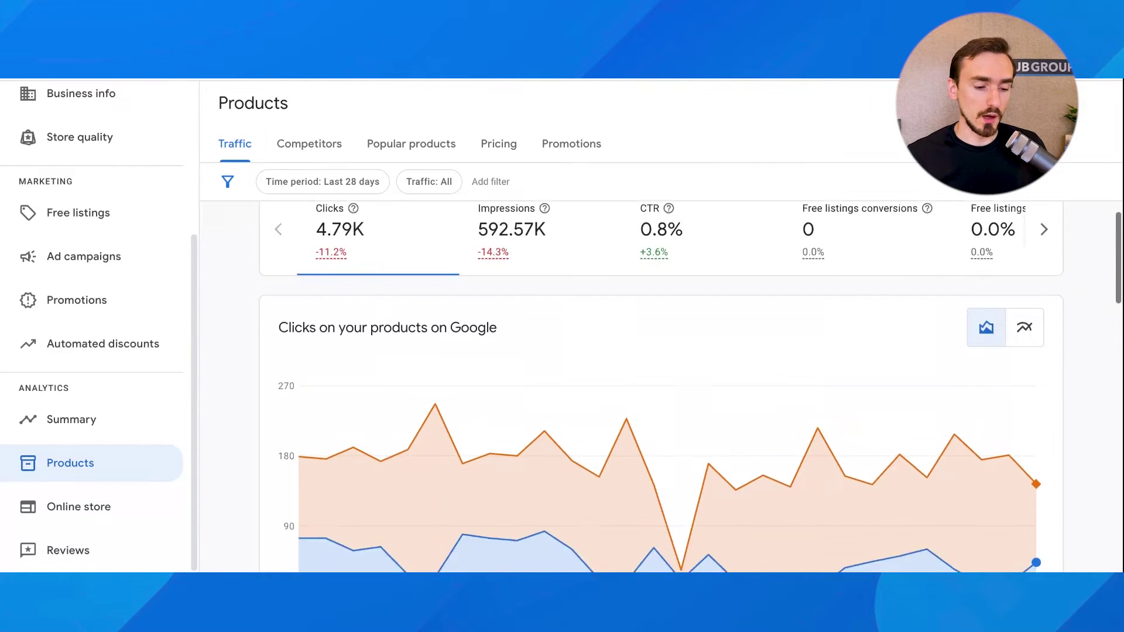
{"action": "scroll", "coordinate": [296, 342], "scroll_direction": "up", "scroll_amount": 5}
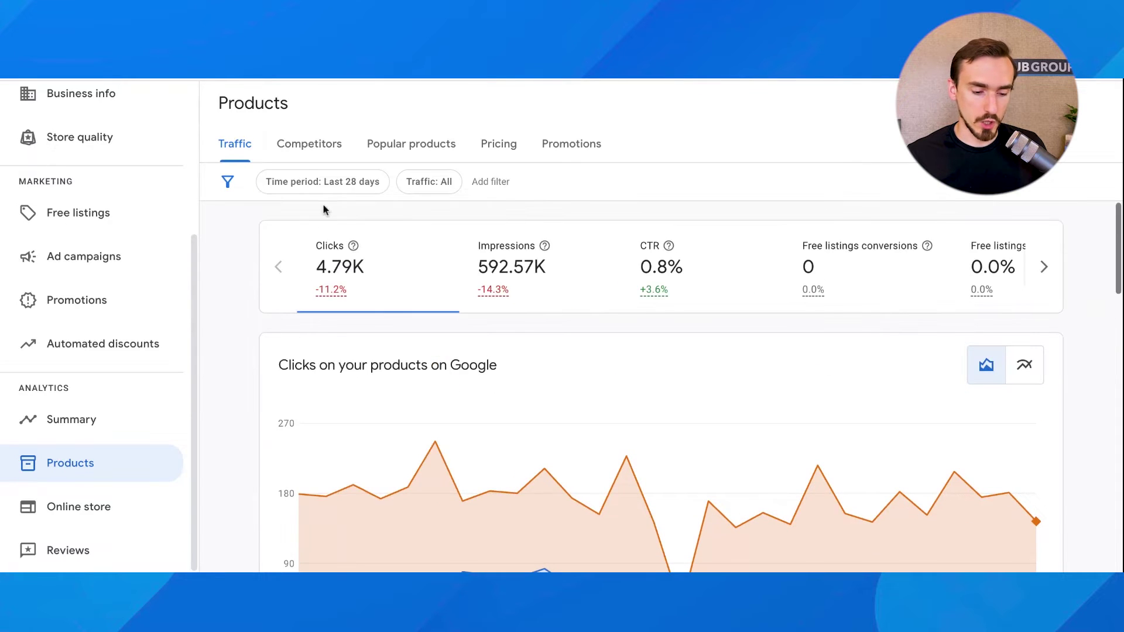
{"action": "left_click", "coordinate": [323, 181]}
{"action": "left_click", "coordinate": [228, 280]}
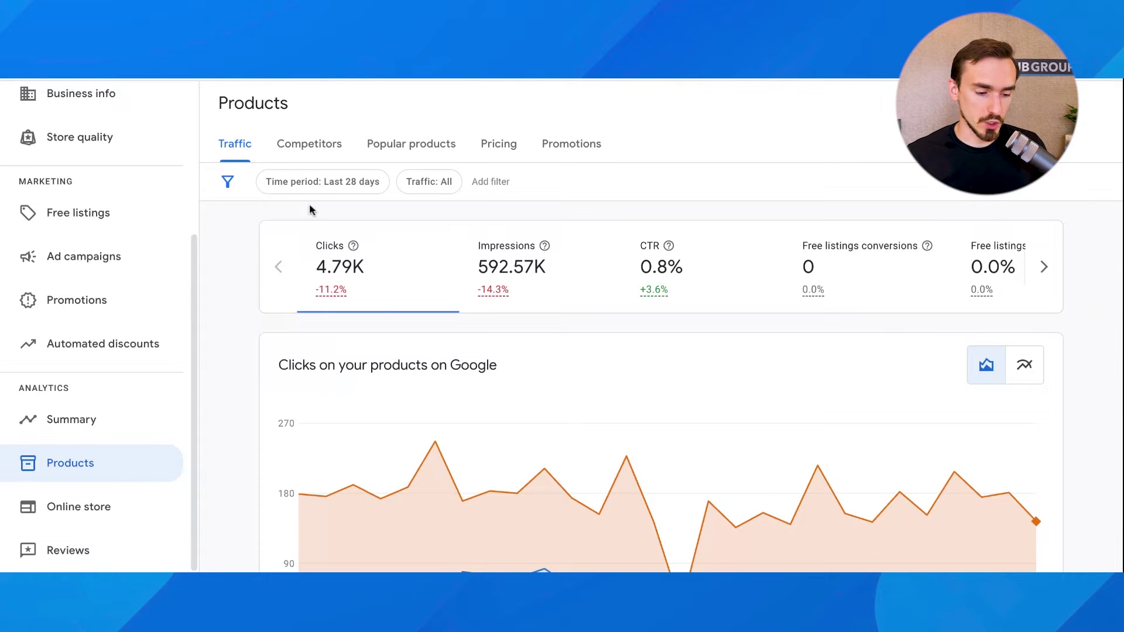
{"action": "left_click", "coordinate": [426, 183]}
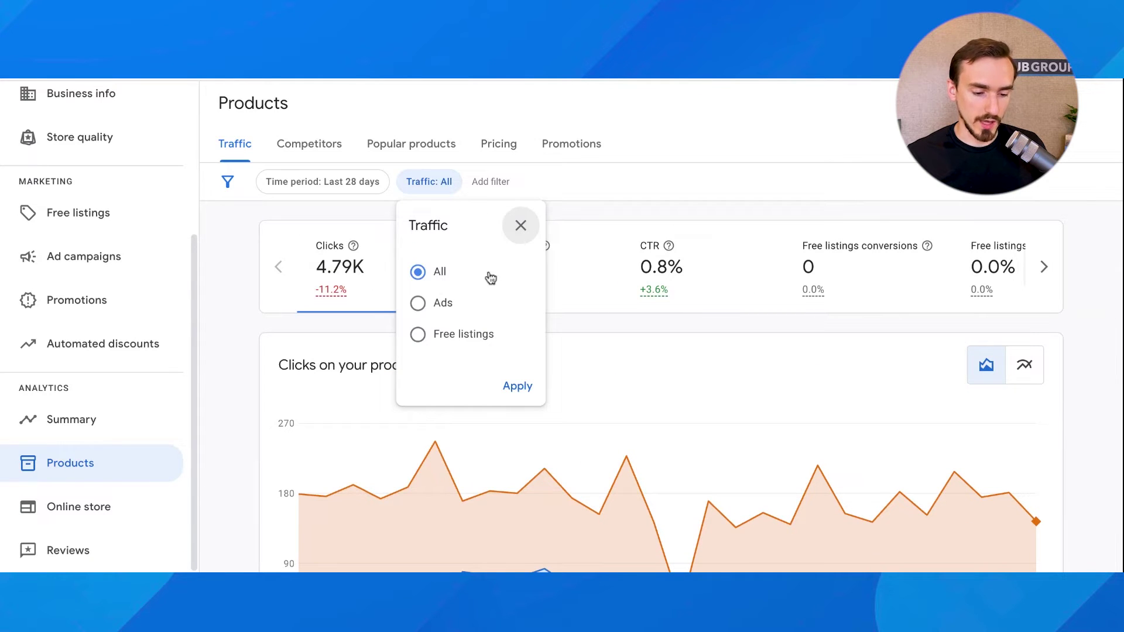
{"action": "left_click", "coordinate": [523, 245]}
Scroll down through the Traffic report cards and back up.
{"action": "scroll", "coordinate": [227, 295], "scroll_direction": "down", "scroll_amount": 8}
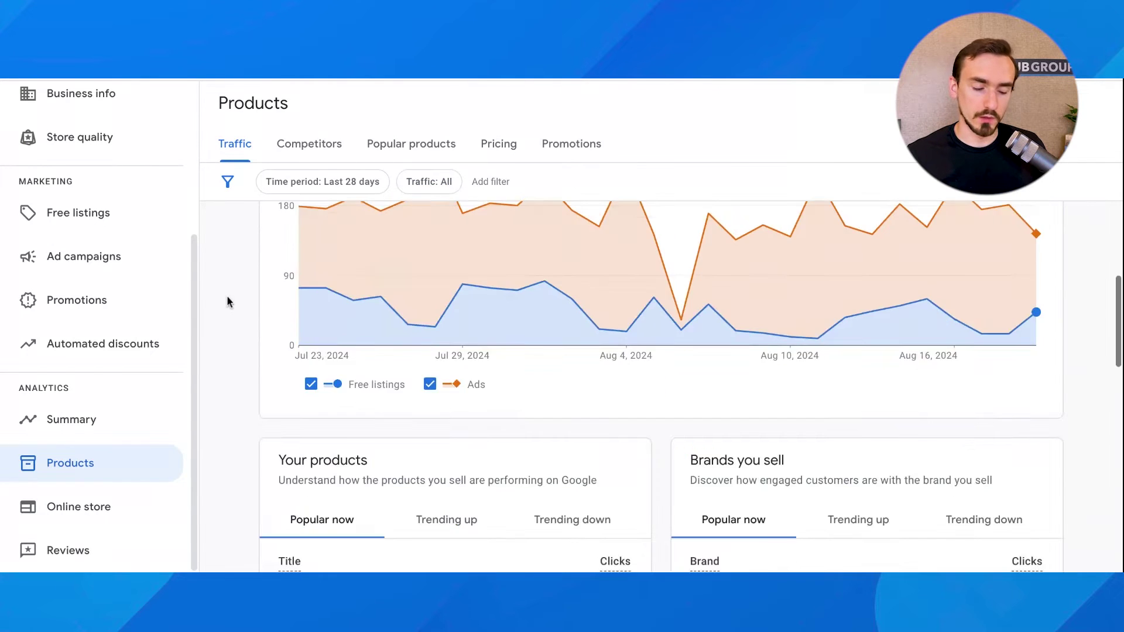
{"action": "scroll", "coordinate": [226, 300], "scroll_direction": "down", "scroll_amount": 1}
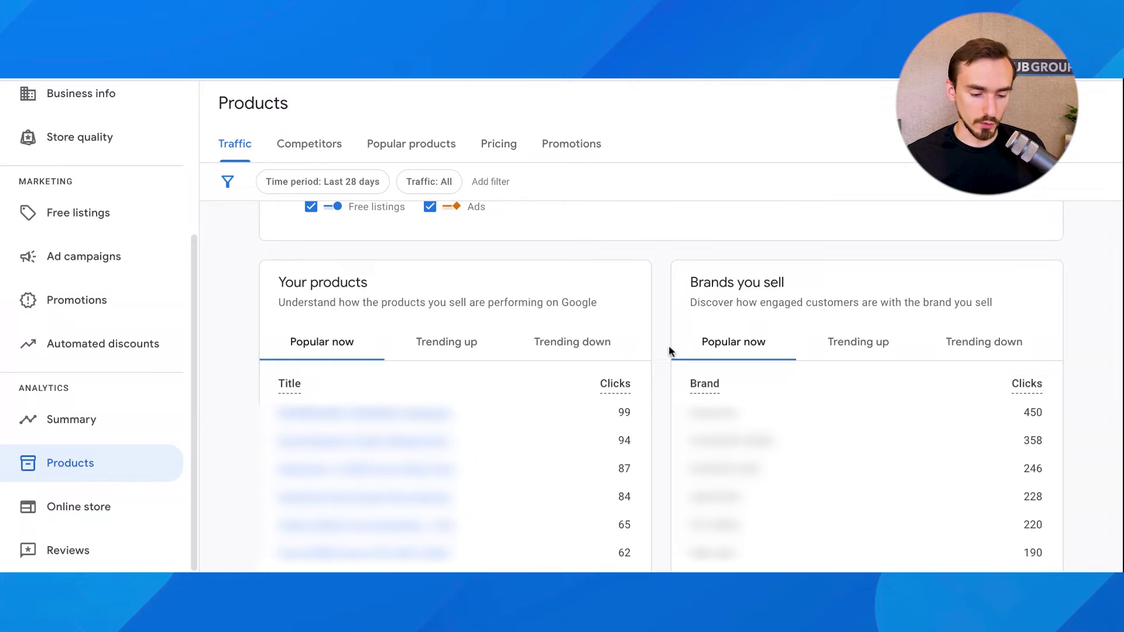
{"action": "scroll", "coordinate": [669, 346], "scroll_direction": "down", "scroll_amount": 3}
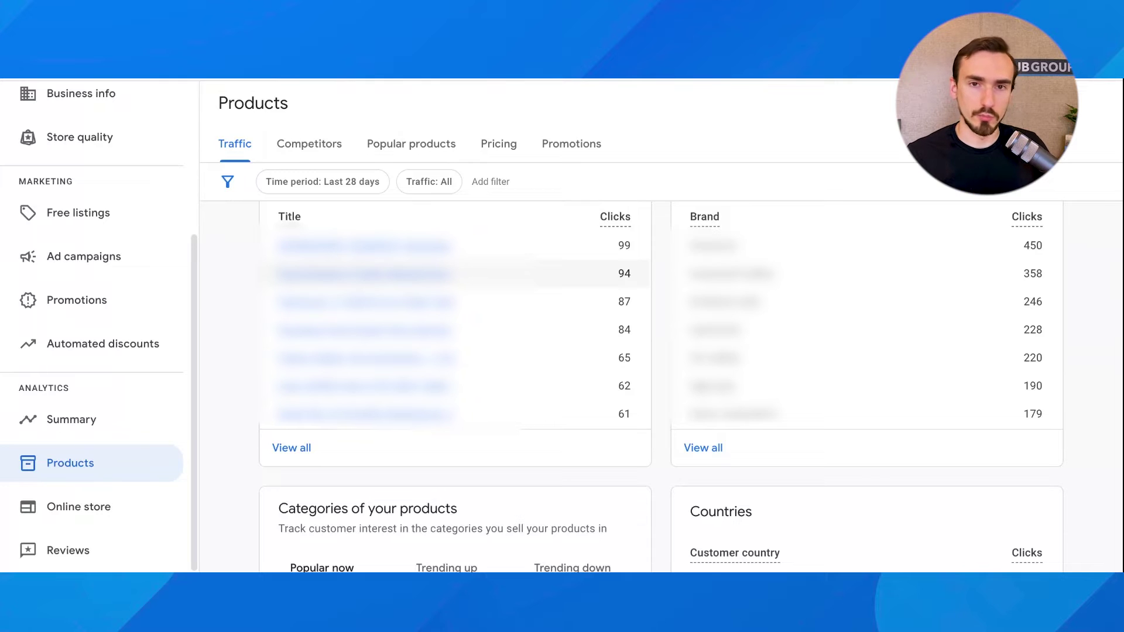
{"action": "scroll", "coordinate": [690, 384], "scroll_direction": "down", "scroll_amount": 5}
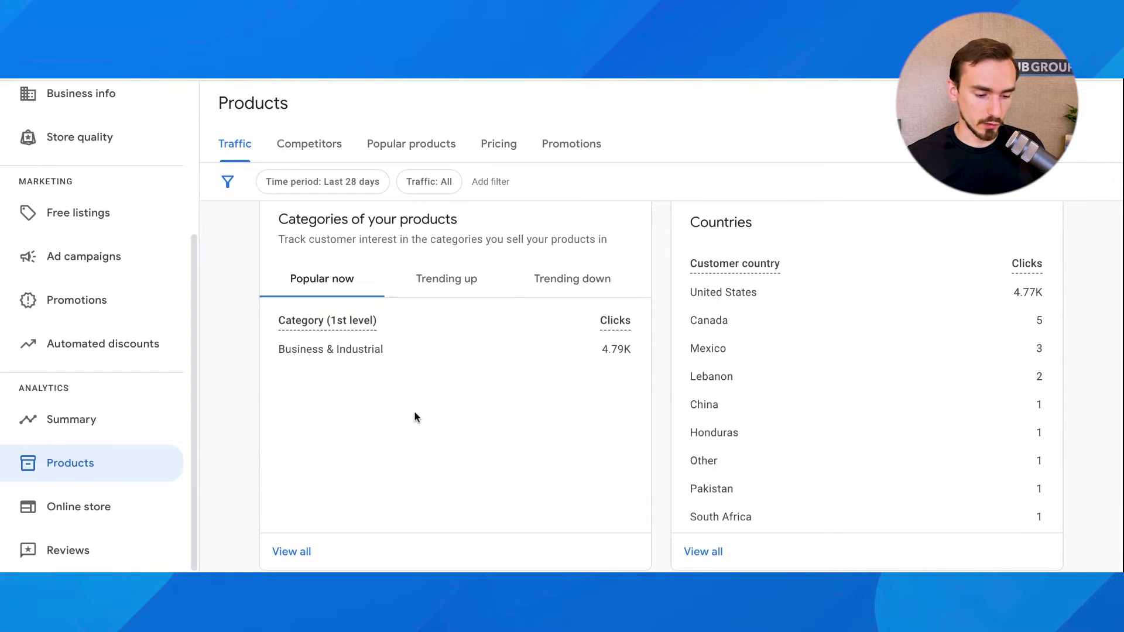
{"action": "scroll", "coordinate": [360, 385], "scroll_direction": "down", "scroll_amount": 1}
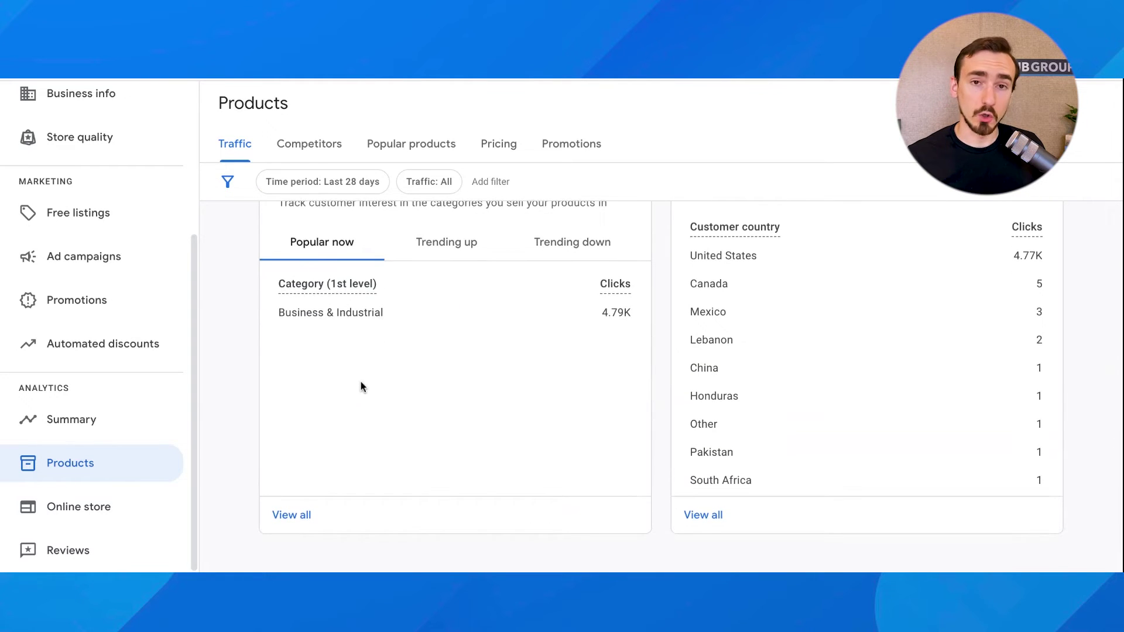
{"action": "scroll", "coordinate": [690, 383], "scroll_direction": "down", "scroll_amount": 2}
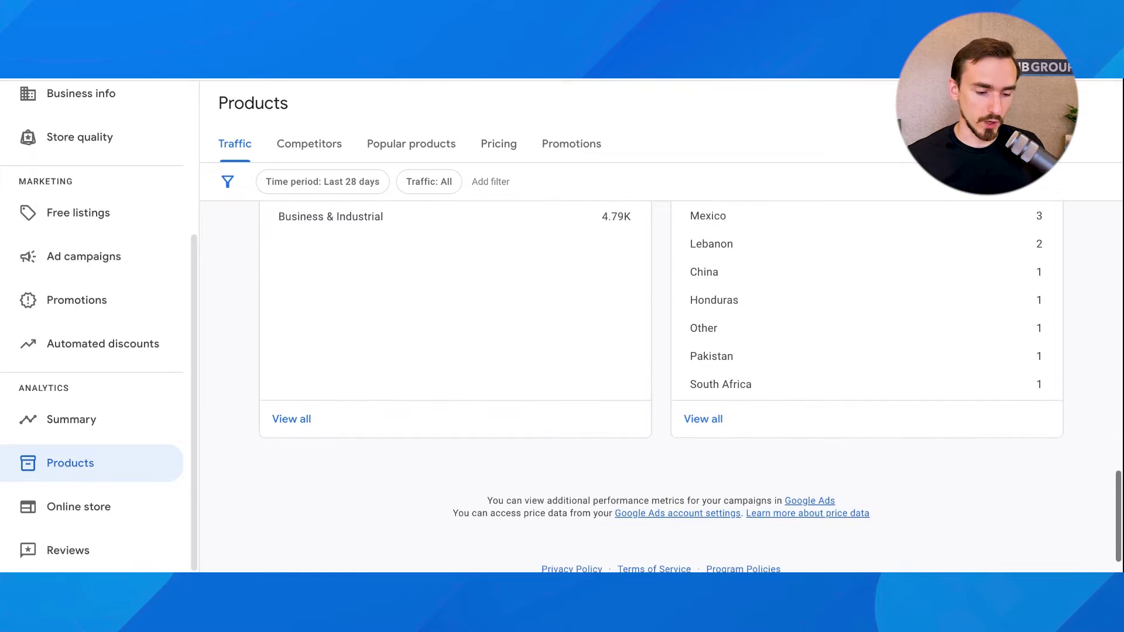
{"action": "scroll", "coordinate": [661, 386], "scroll_direction": "up", "scroll_amount": 6}
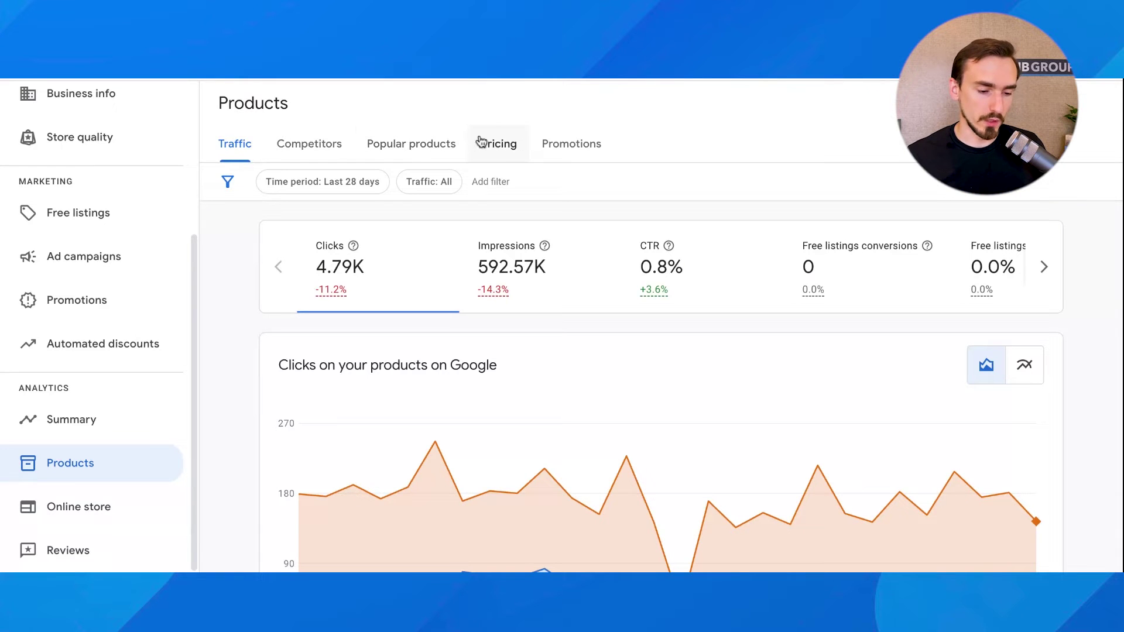
Switch to the Competitors report and scroll through its visibility cards to the bottom.
{"action": "left_click", "coordinate": [291, 156]}
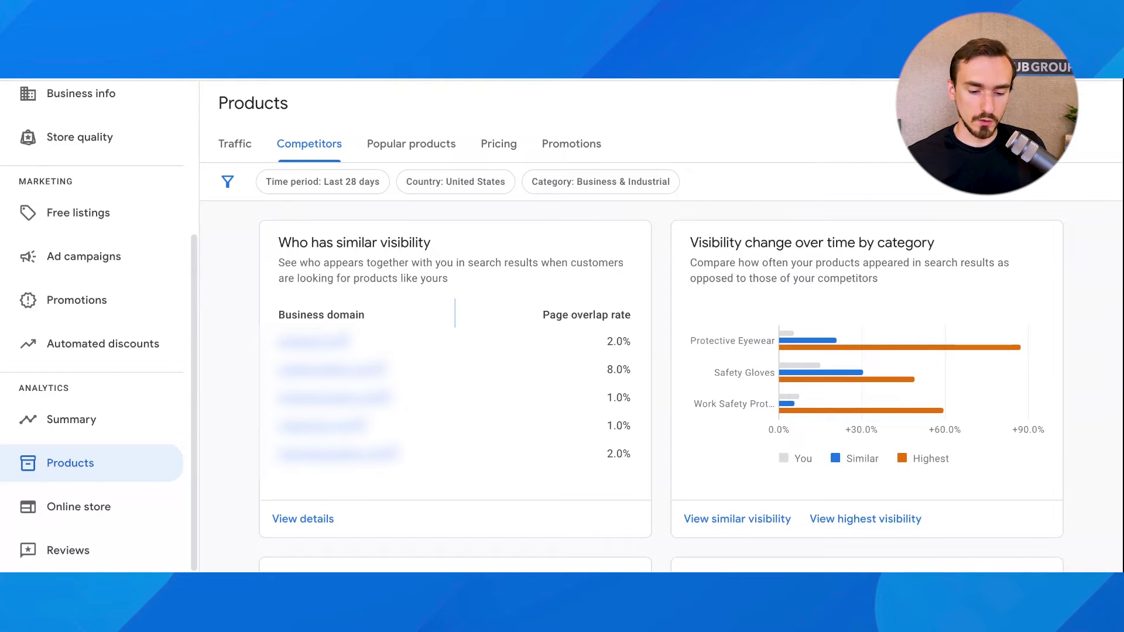
{"action": "scroll", "coordinate": [697, 354], "scroll_direction": "down", "scroll_amount": 1}
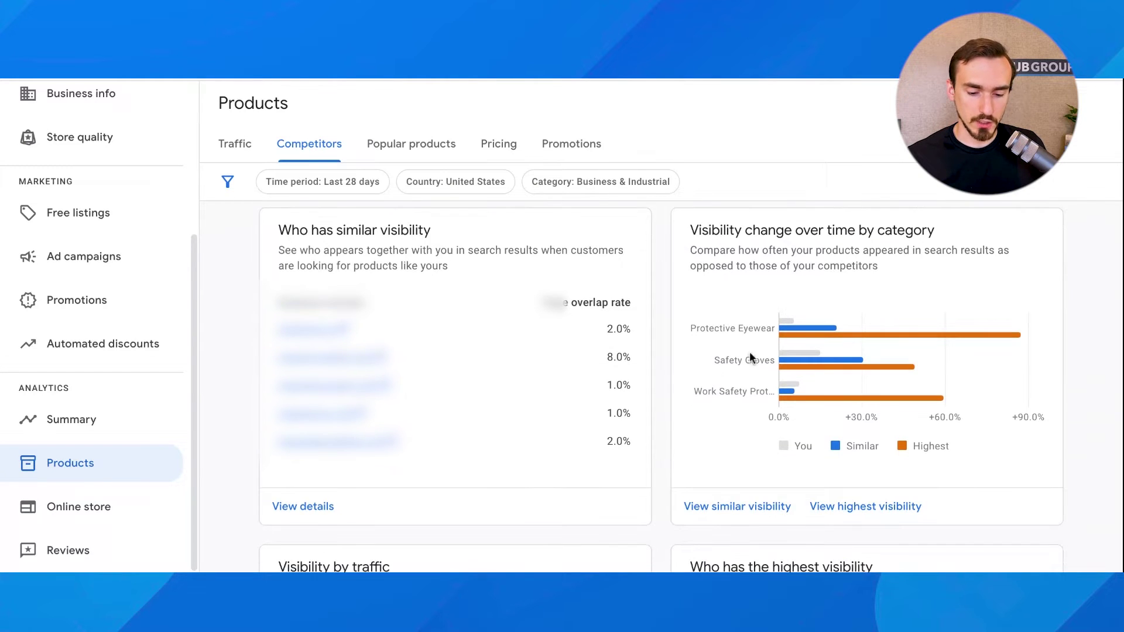
{"action": "scroll", "coordinate": [661, 368], "scroll_direction": "down", "scroll_amount": 5}
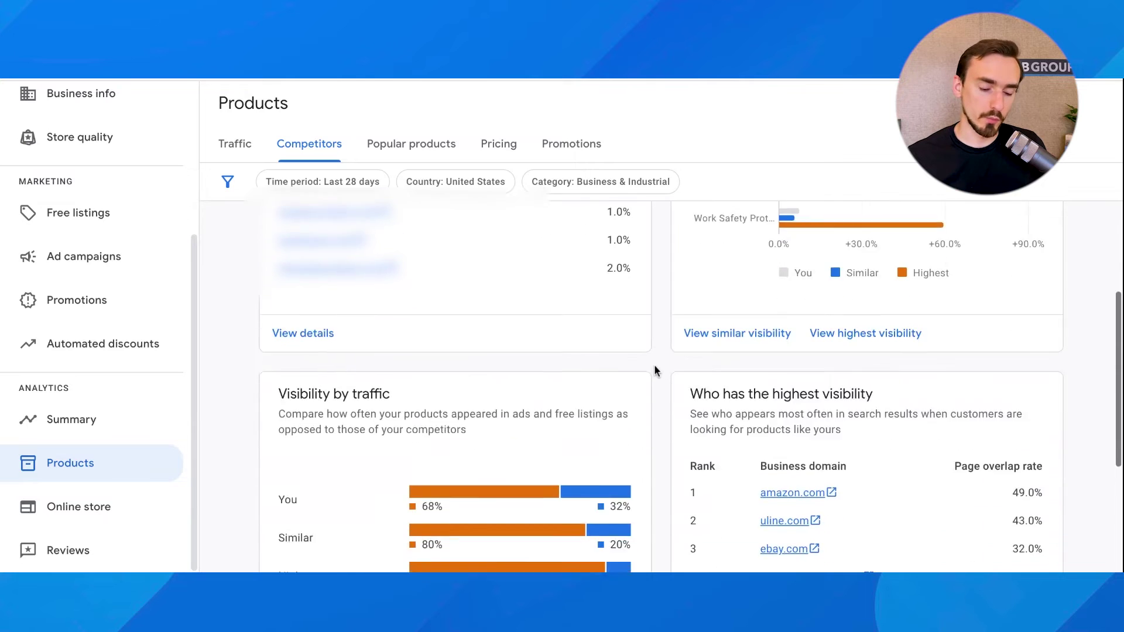
{"action": "scroll", "coordinate": [661, 367], "scroll_direction": "down", "scroll_amount": 2}
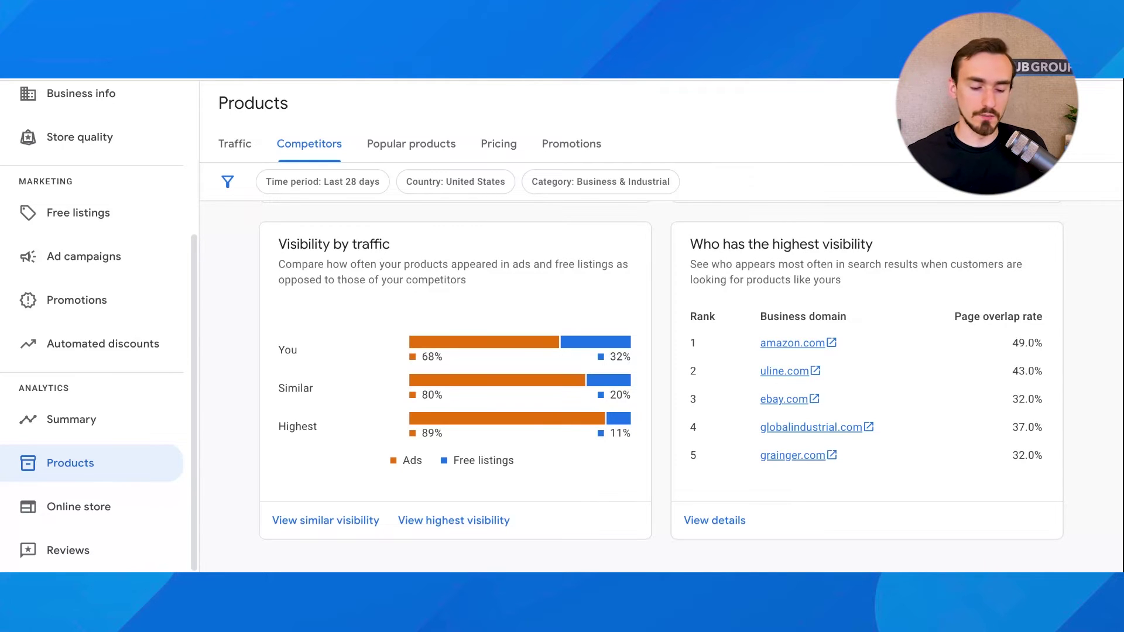
{"action": "scroll", "coordinate": [660, 381], "scroll_direction": "down", "scroll_amount": 2}
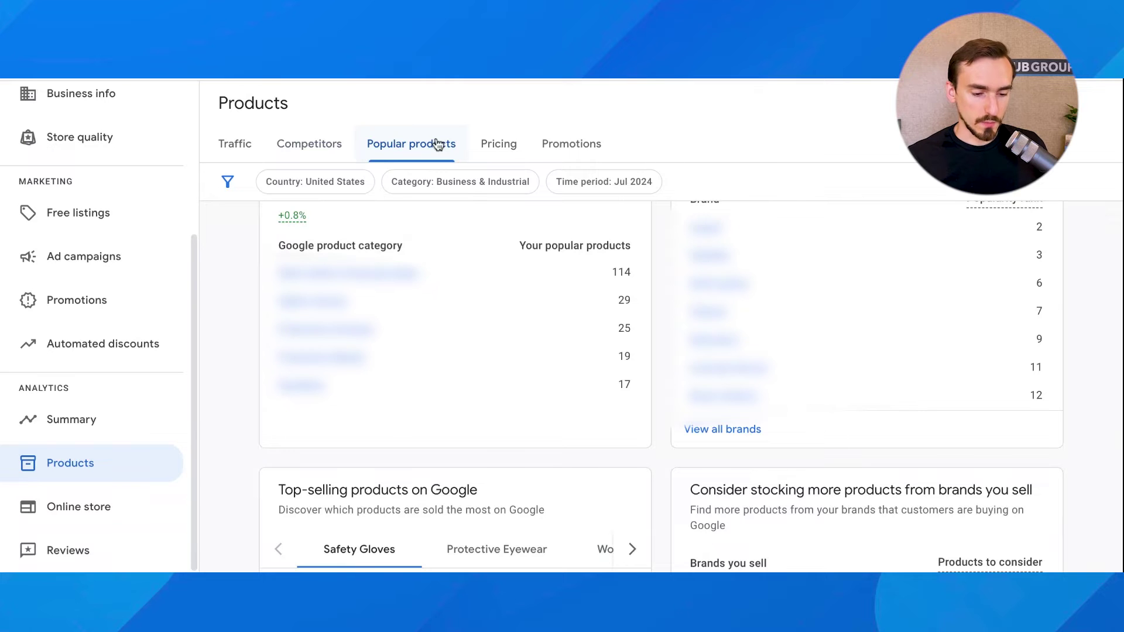
Scroll through the Popular products report's categories and top-selling items.
{"action": "scroll", "coordinate": [215, 242], "scroll_direction": "up", "scroll_amount": 3}
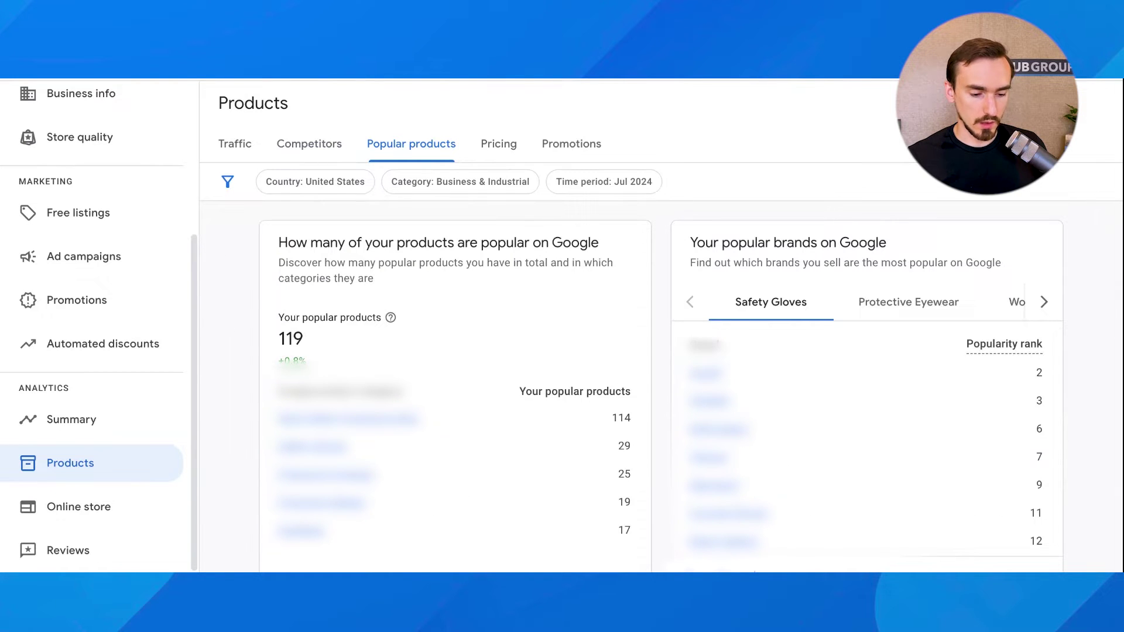
{"action": "scroll", "coordinate": [689, 388], "scroll_direction": "down", "scroll_amount": 1}
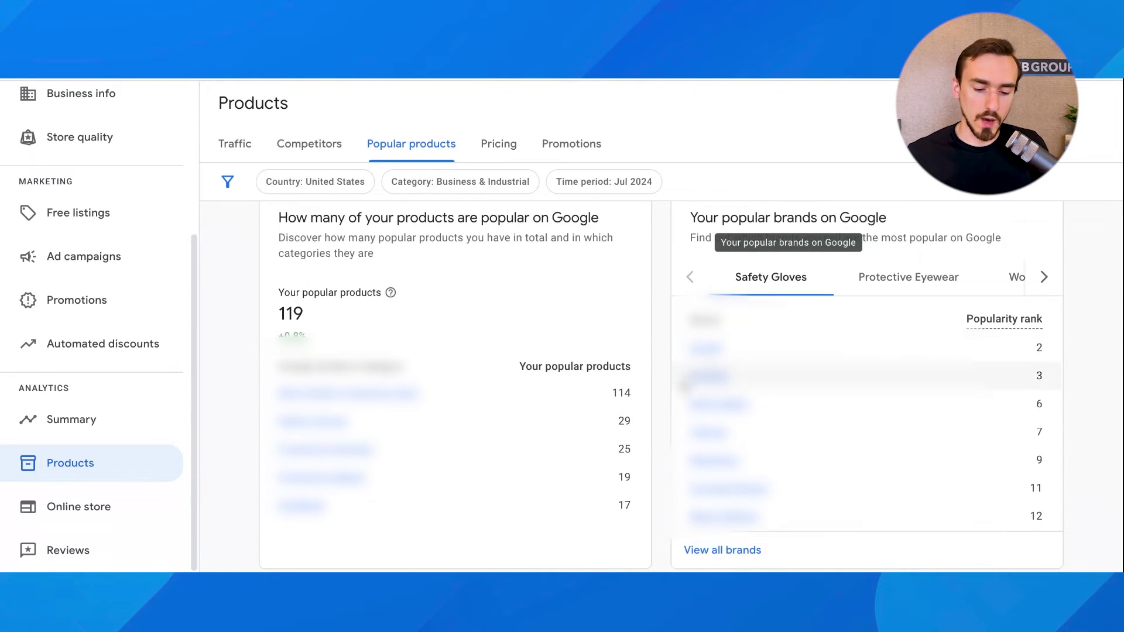
{"action": "scroll", "coordinate": [684, 387], "scroll_direction": "down", "scroll_amount": 3}
{"action": "scroll", "coordinate": [669, 382], "scroll_direction": "up", "scroll_amount": 2}
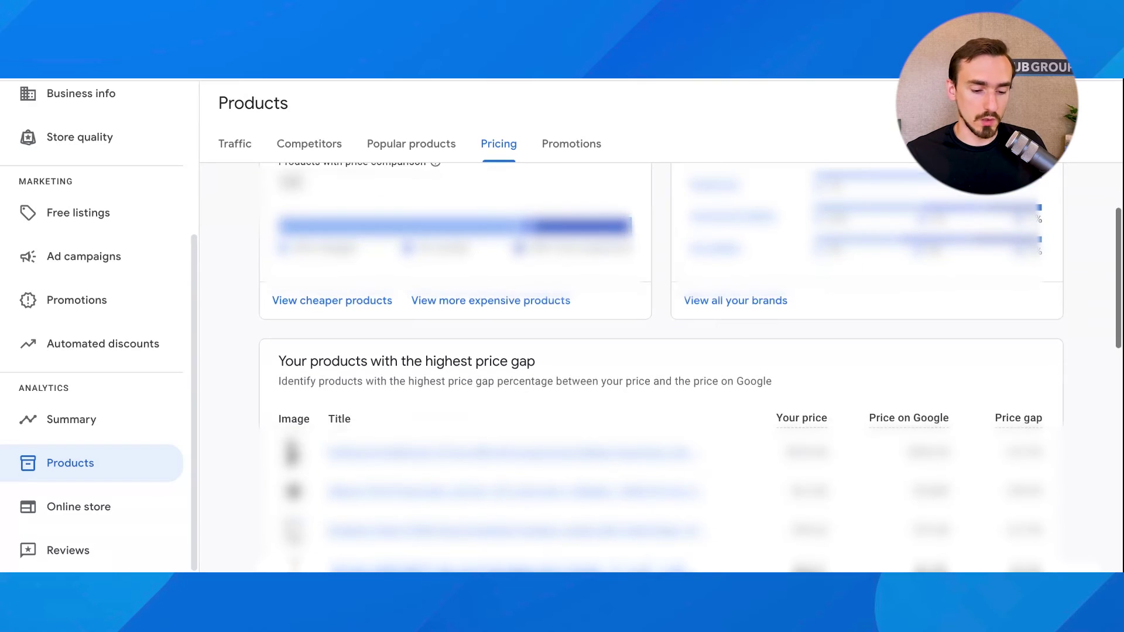
{"action": "scroll", "coordinate": [690, 352], "scroll_direction": "down", "scroll_amount": 2}
{"action": "scroll", "coordinate": [697, 304], "scroll_direction": "up", "scroll_amount": 1}
{"action": "scroll", "coordinate": [696, 304], "scroll_direction": "down", "scroll_amount": 3}
{"action": "scroll", "coordinate": [665, 335], "scroll_direction": "up", "scroll_amount": 3}
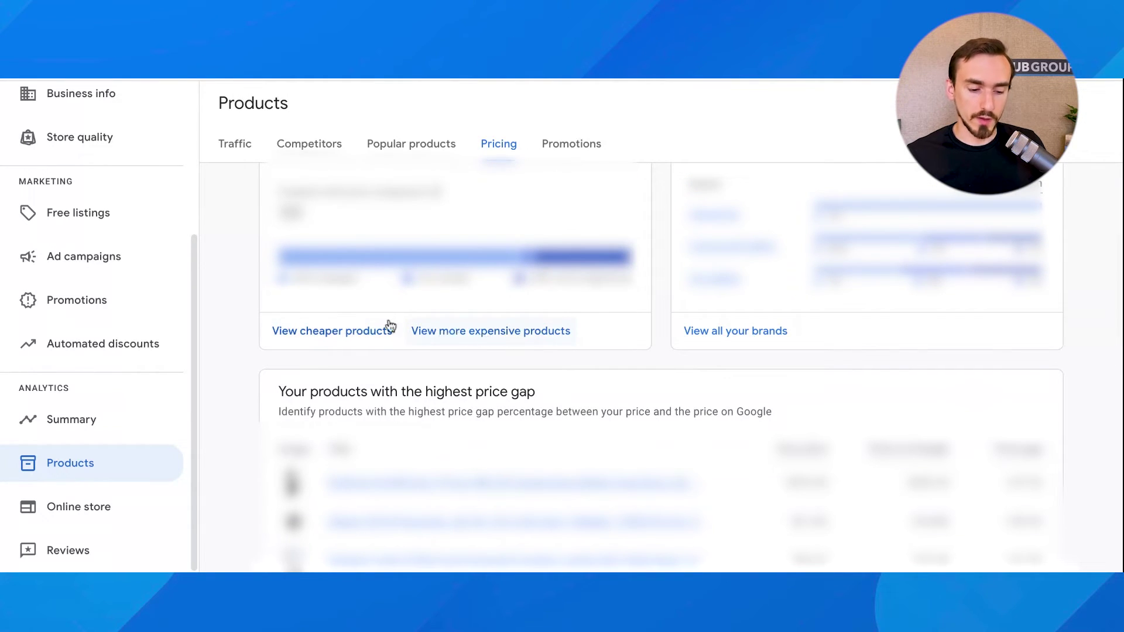
Show more expensive products, listing items with a price gap above 1% over 28 days.
{"action": "left_click", "coordinate": [472, 332]}
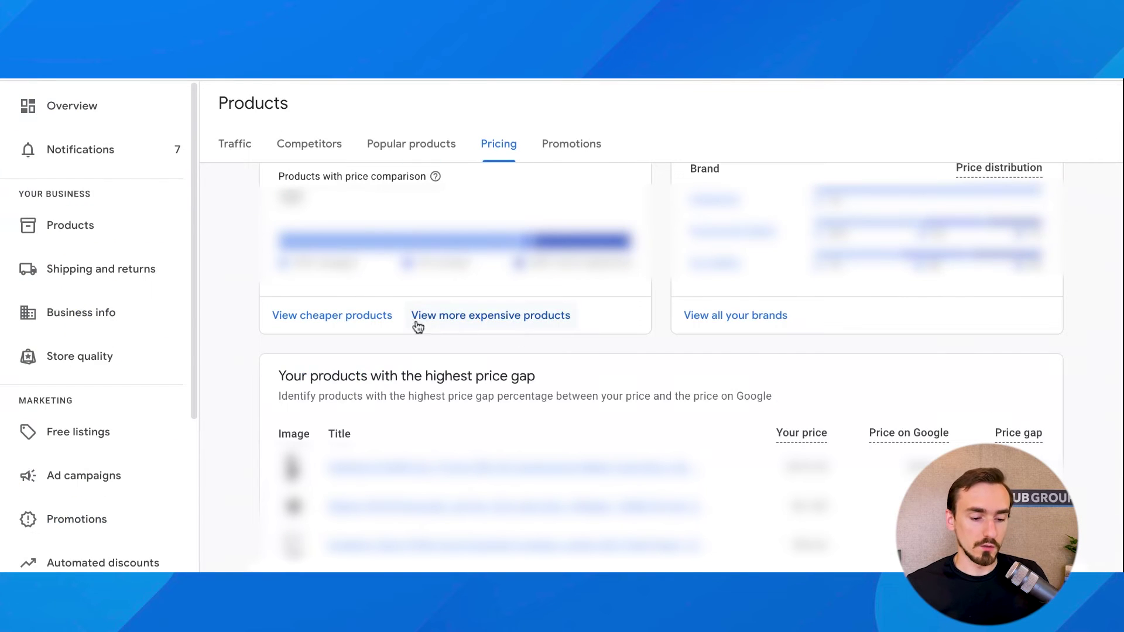
Close the price gap product list and scroll through the Pricing report's price gap card.
{"action": "left_click", "coordinate": [350, 321]}
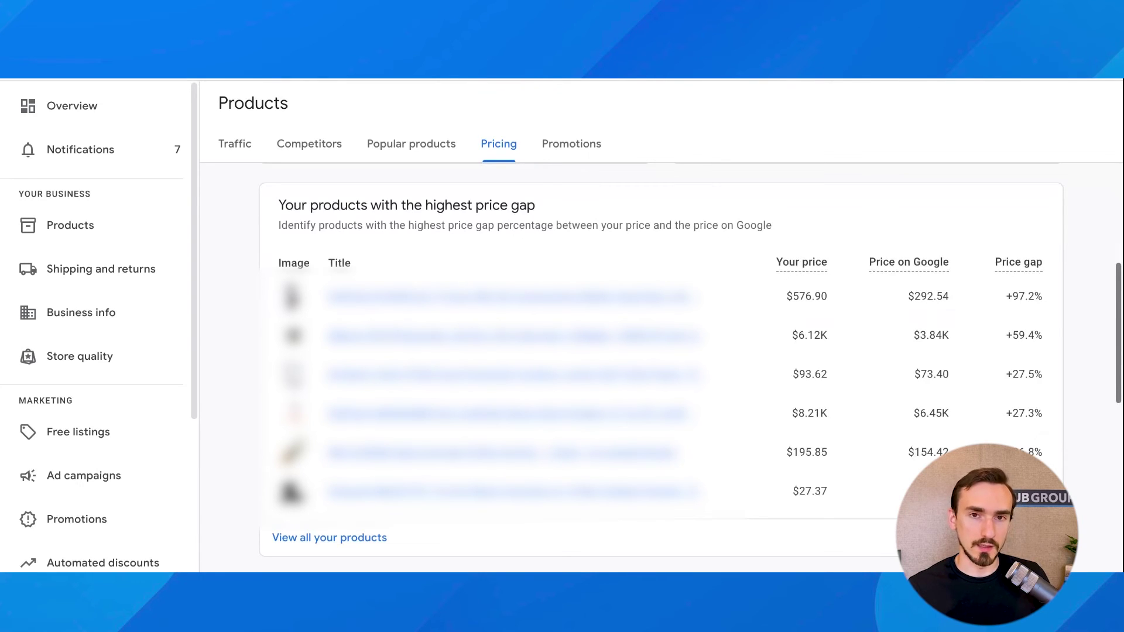
{"action": "scroll", "coordinate": [660, 351], "scroll_direction": "down", "scroll_amount": 4}
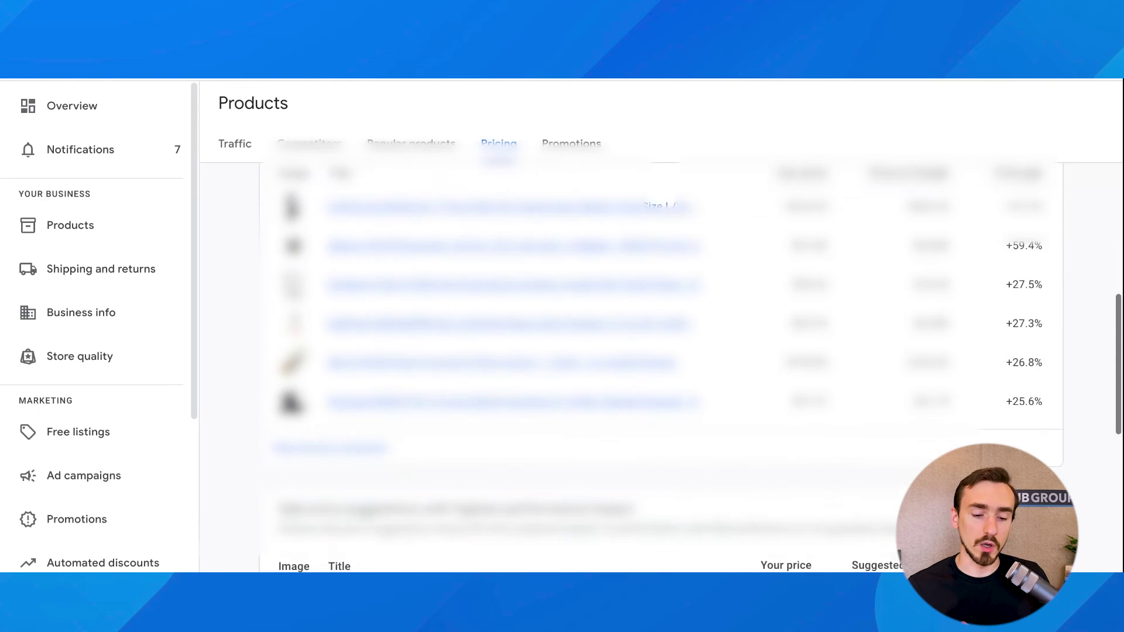
{"action": "scroll", "coordinate": [619, 125], "scroll_direction": "up", "scroll_amount": 6}
Switch to the Promotions report and scroll through its clicks chart and product tables.
{"action": "left_click", "coordinate": [581, 156]}
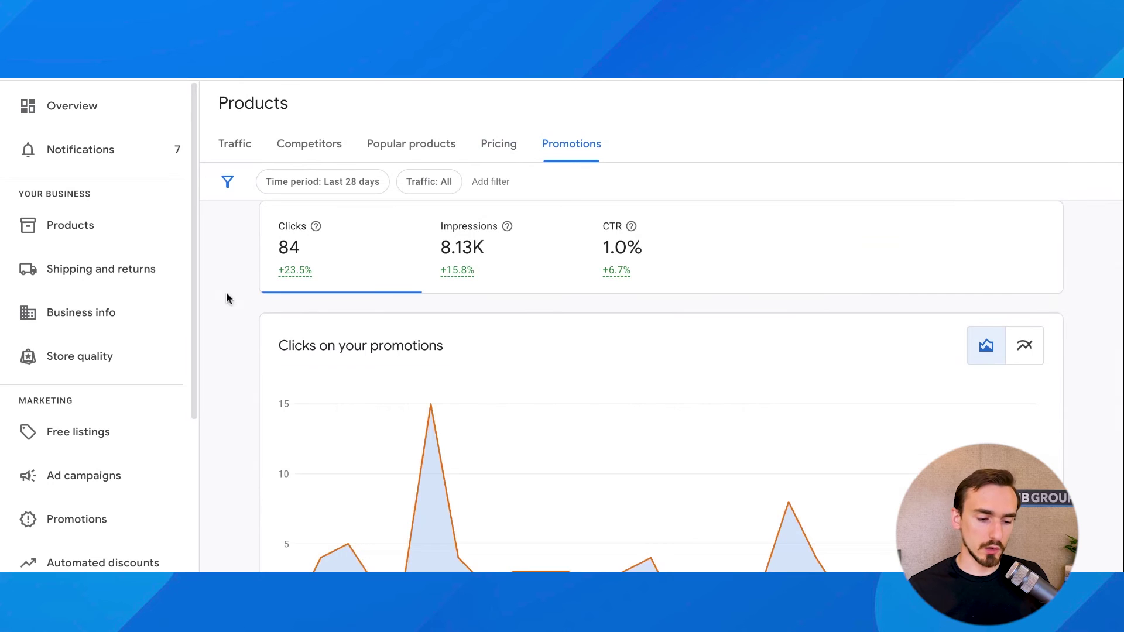
{"action": "scroll", "coordinate": [226, 299], "scroll_direction": "down", "scroll_amount": 4}
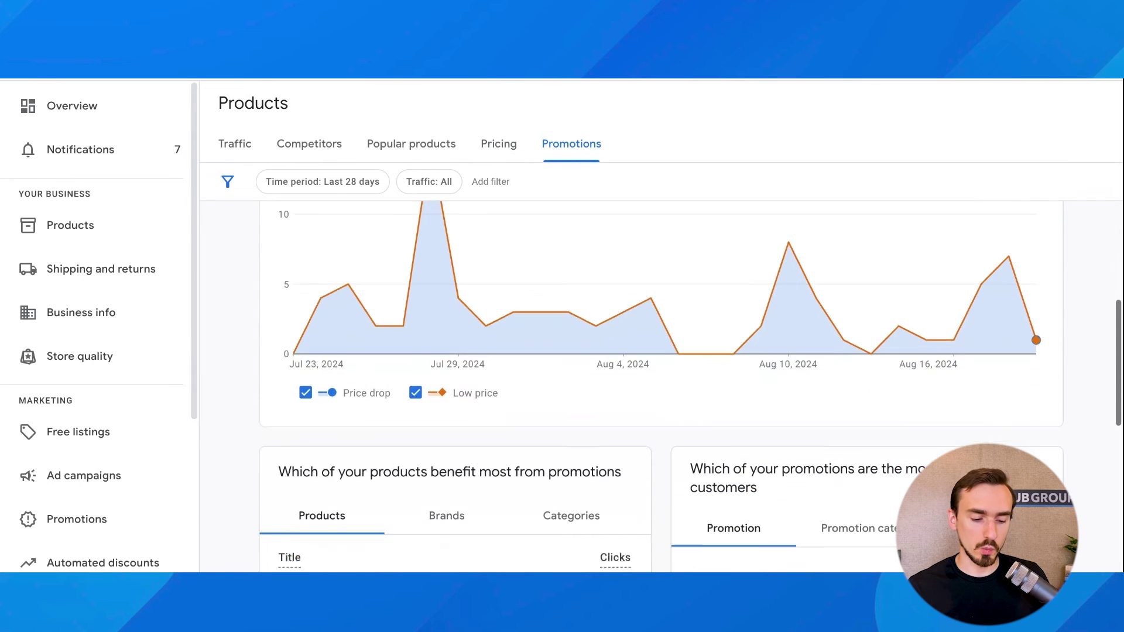
{"action": "scroll", "coordinate": [660, 386], "scroll_direction": "down", "scroll_amount": 2}
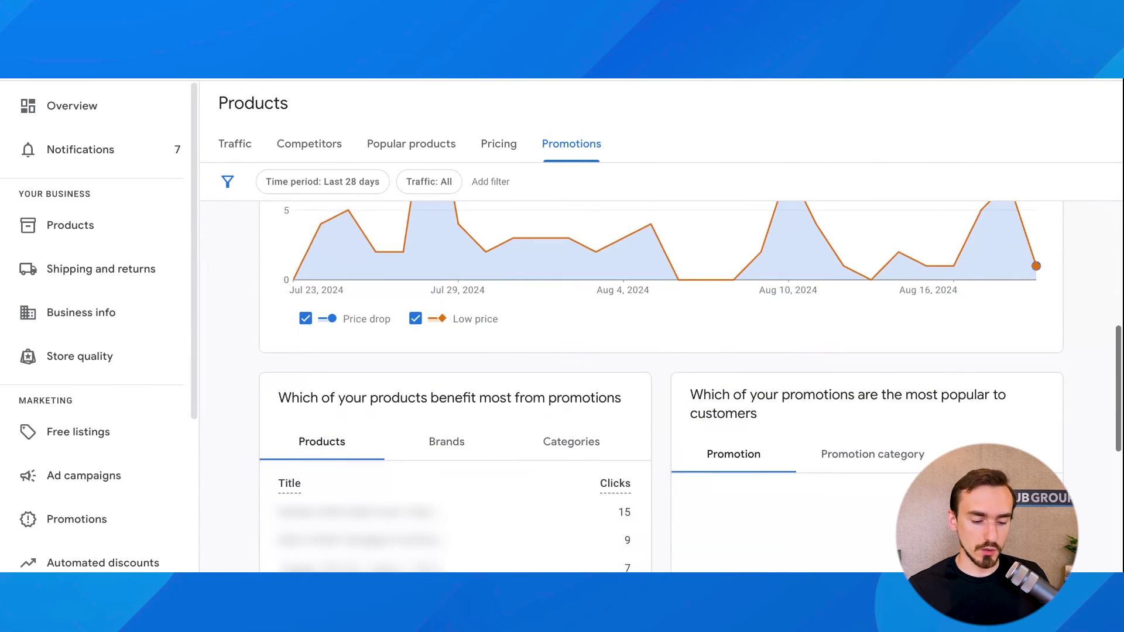
{"action": "scroll", "coordinate": [660, 386], "scroll_direction": "up", "scroll_amount": 2}
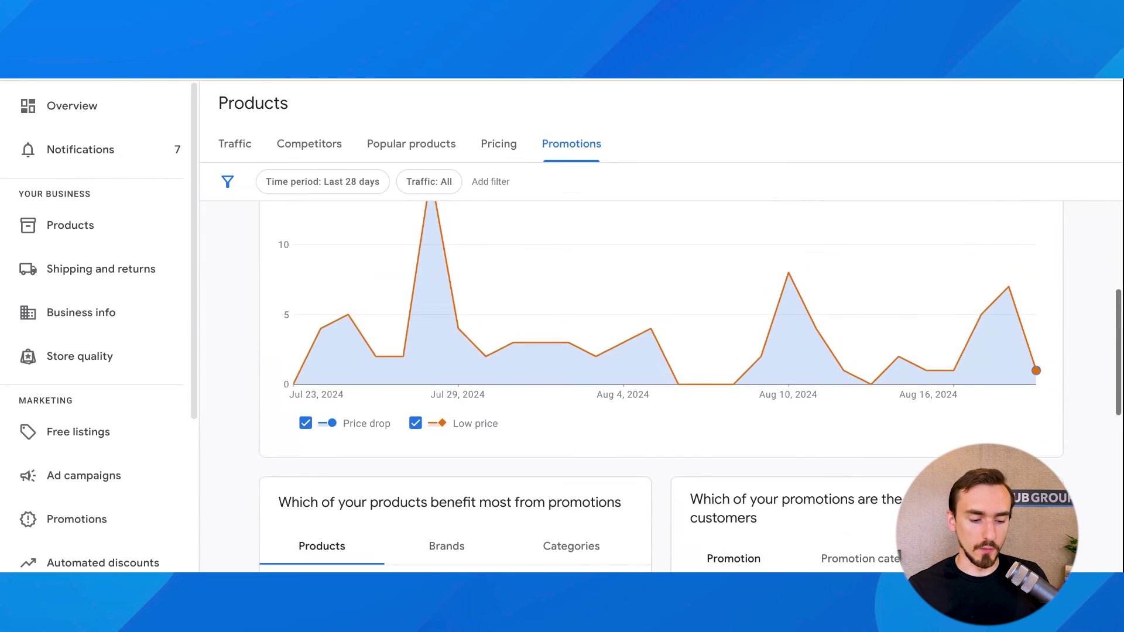
{"action": "scroll", "coordinate": [660, 386], "scroll_direction": "up", "scroll_amount": 1}
{"action": "scroll", "coordinate": [660, 387], "scroll_direction": "down", "scroll_amount": 2}
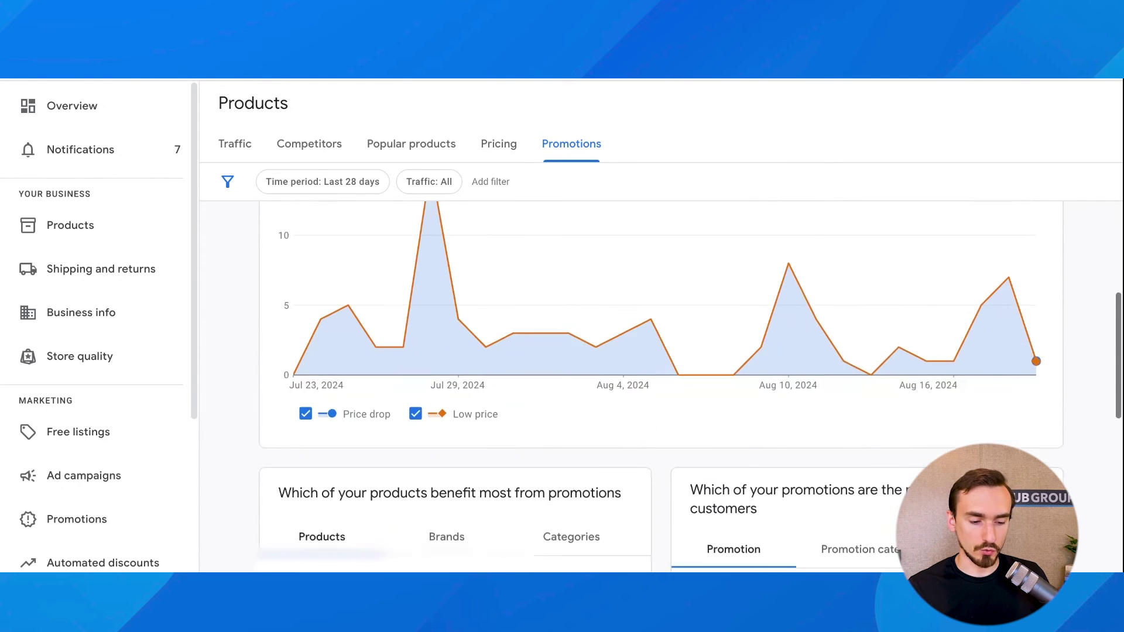
{"action": "scroll", "coordinate": [660, 386], "scroll_direction": "down", "scroll_amount": 2}
{"action": "scroll", "coordinate": [660, 386], "scroll_direction": "up", "scroll_amount": 6}
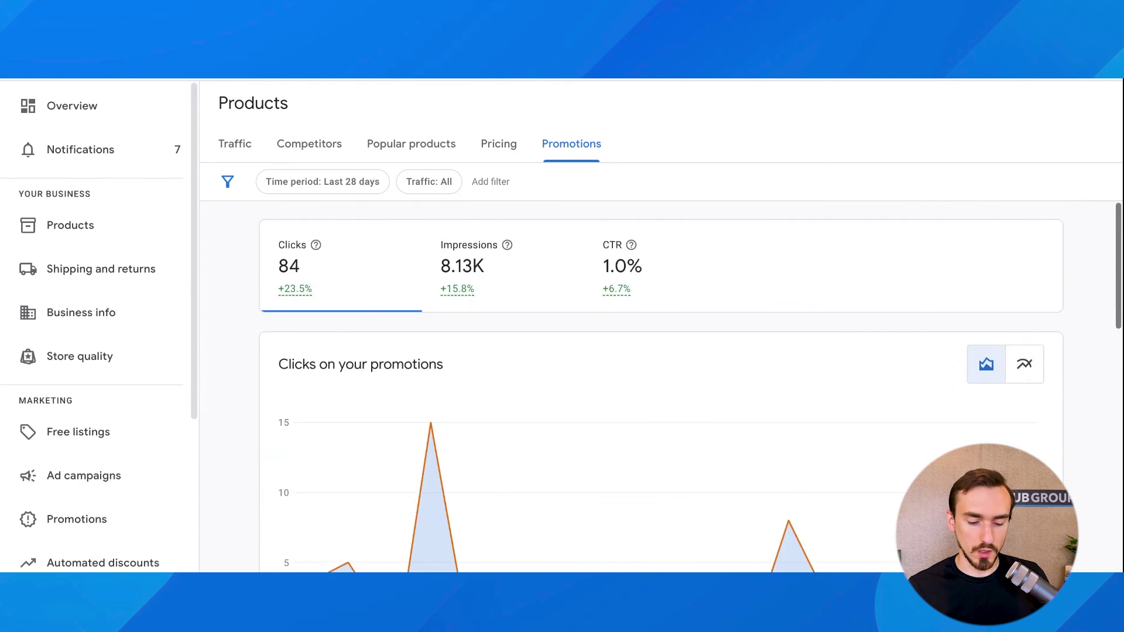
{"action": "scroll", "coordinate": [660, 386], "scroll_direction": "down", "scroll_amount": 10}
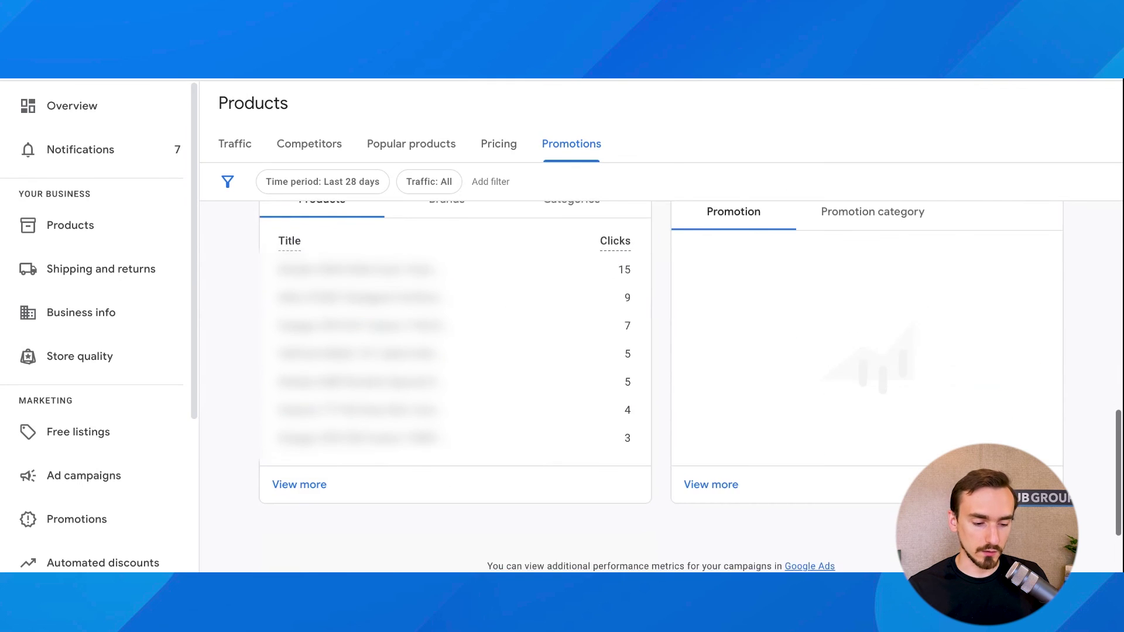
{"action": "scroll", "coordinate": [660, 386], "scroll_direction": "up", "scroll_amount": 10}
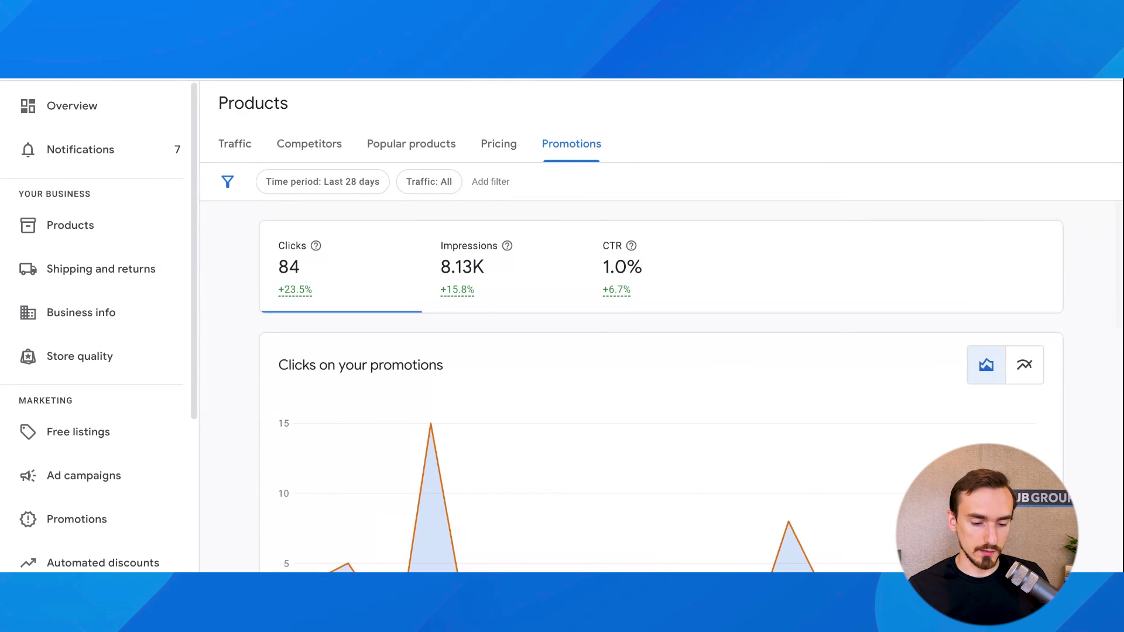